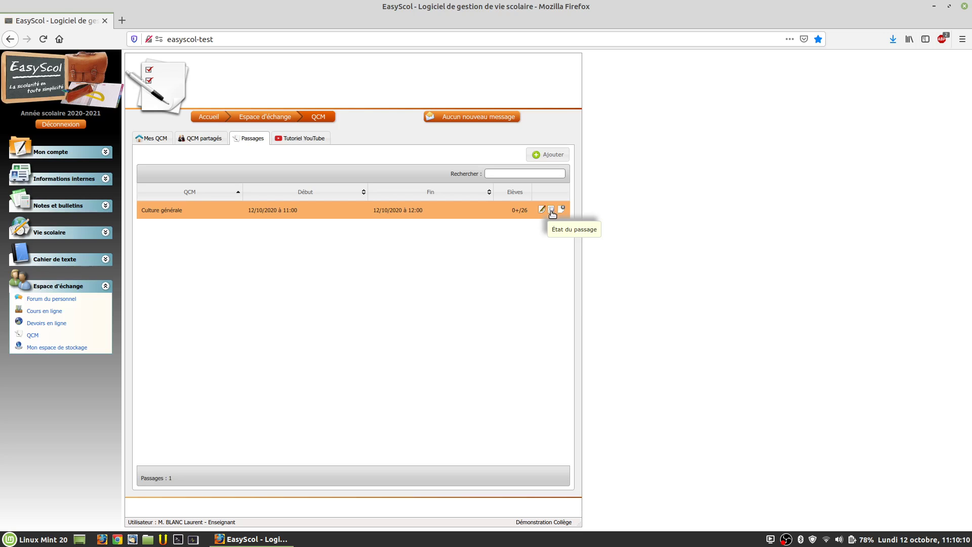
# Step: Open the status of the Culture générale session and display the answers of the student whose result is marked "à corriger"
pyautogui.click(551, 211)
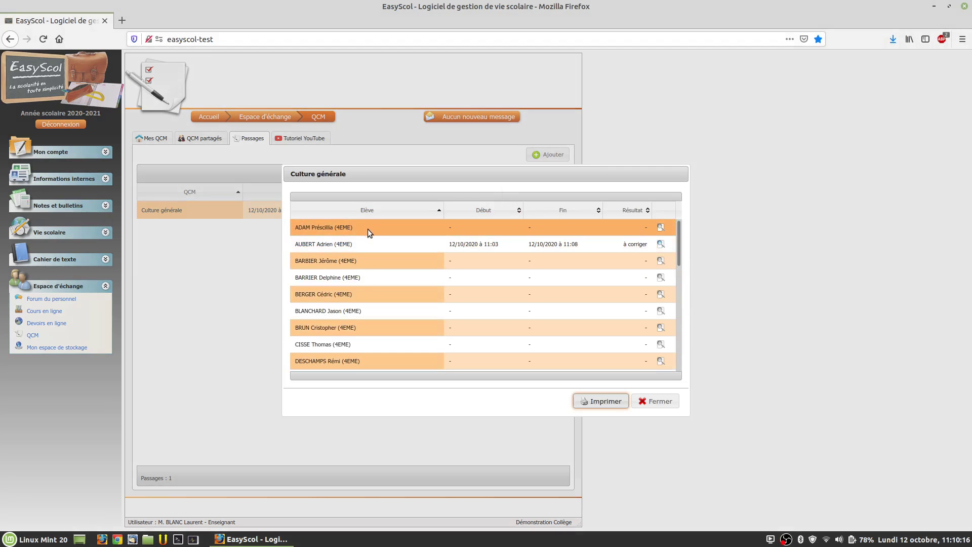
pyautogui.scroll(-10, 494, 245)
pyautogui.scroll(5, 494, 245)
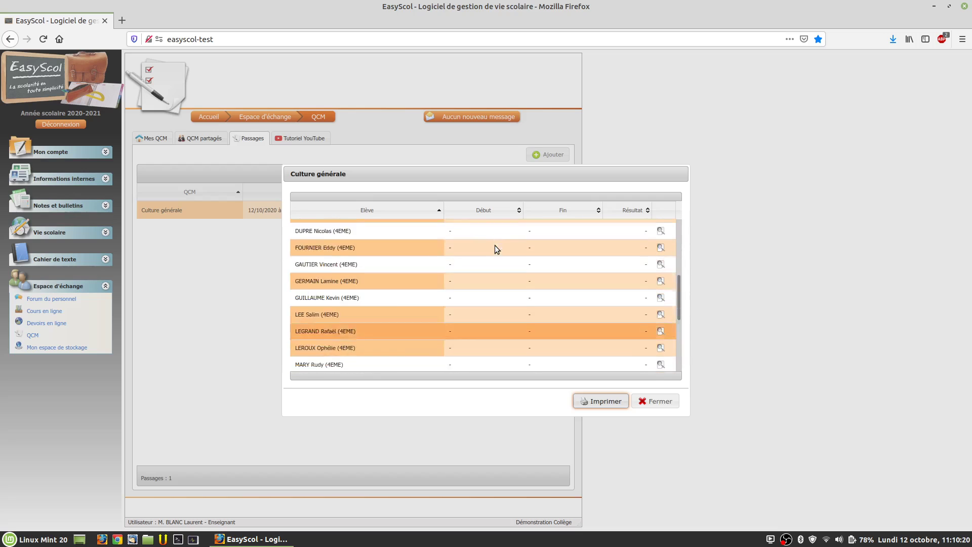
pyautogui.scroll(5, 494, 244)
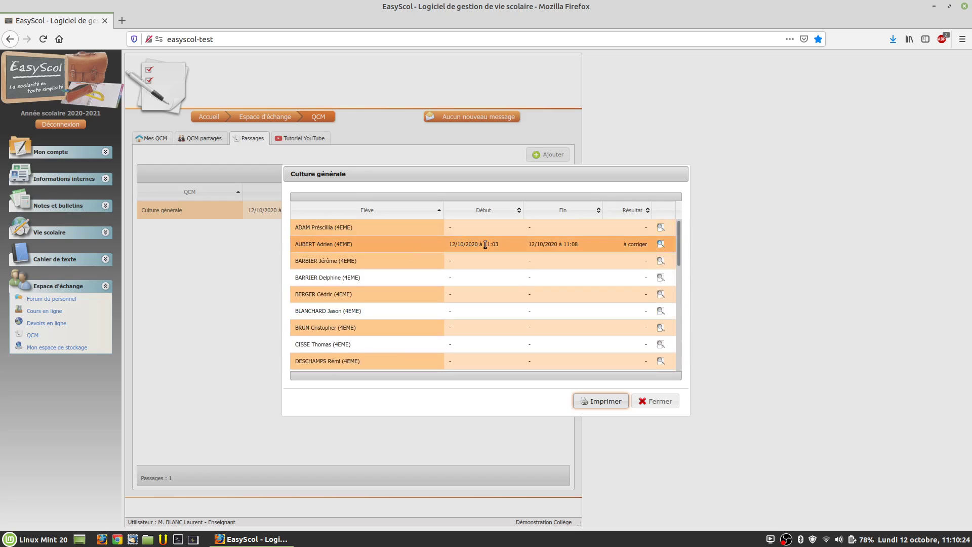
pyautogui.click(661, 246)
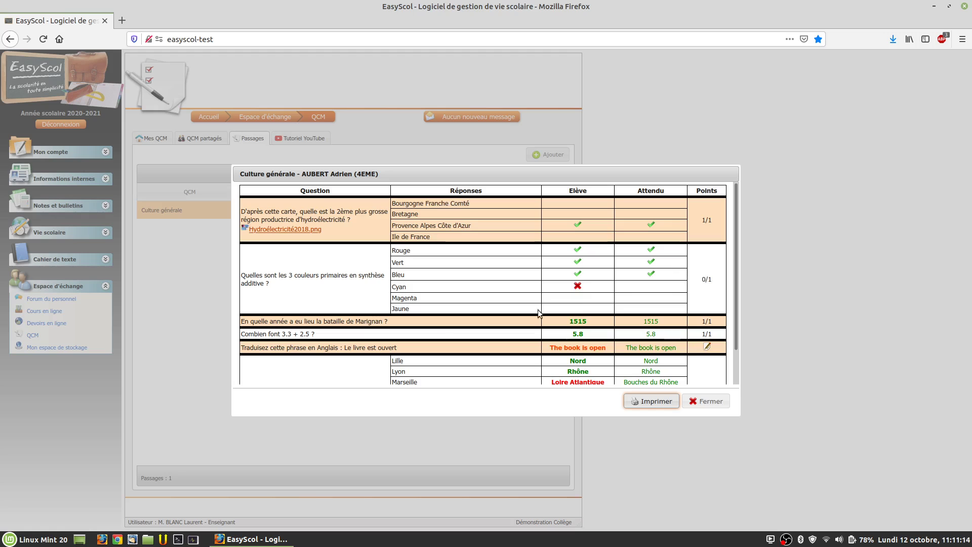
# Step: Correct the student's English translation answer for "Le livre est ouvert", awarding 1 point, and save the correction
pyautogui.scroll(-2, 580, 345)
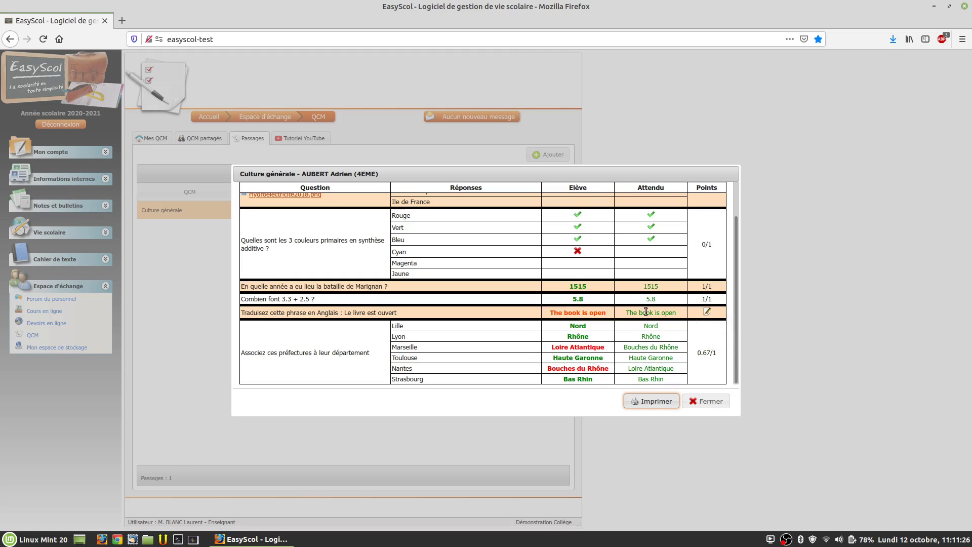
pyautogui.click(707, 313)
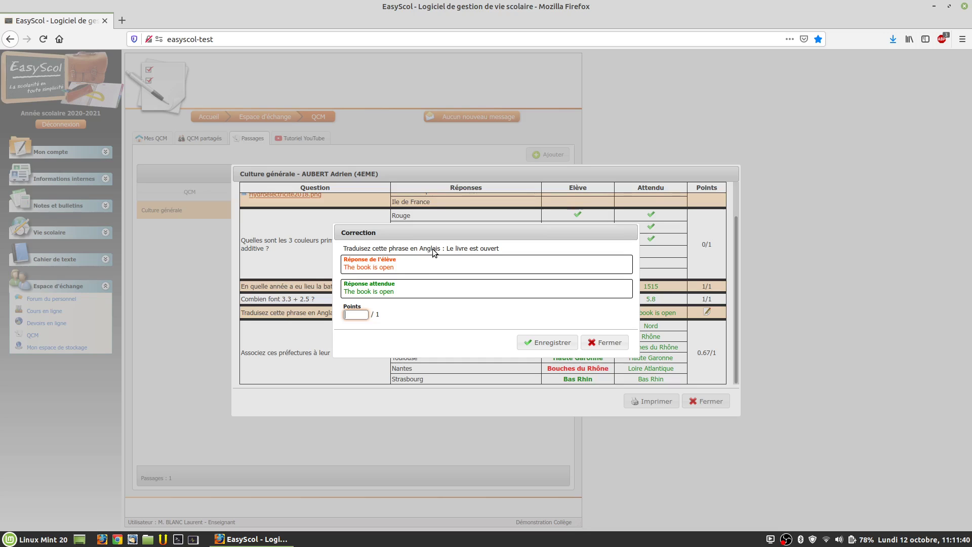
pyautogui.write('0.5')
pyautogui.press('BackSpace')
pyautogui.press('BackSpace')
pyautogui.press('BackSpace')
pyautogui.write('1')
pyautogui.click(551, 344)
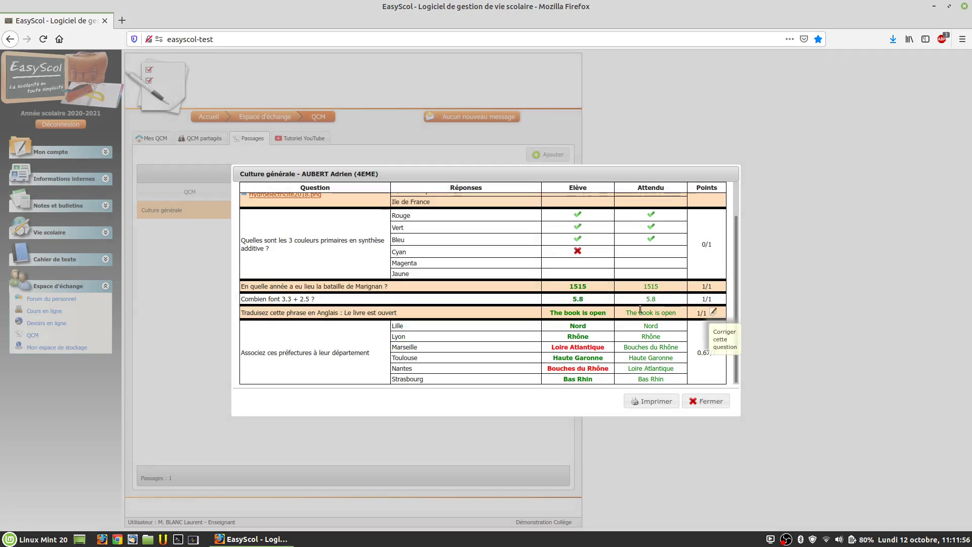
# Step: Reopen the translation question's correction, change its score to 0.5 points and save
pyautogui.click(714, 313)
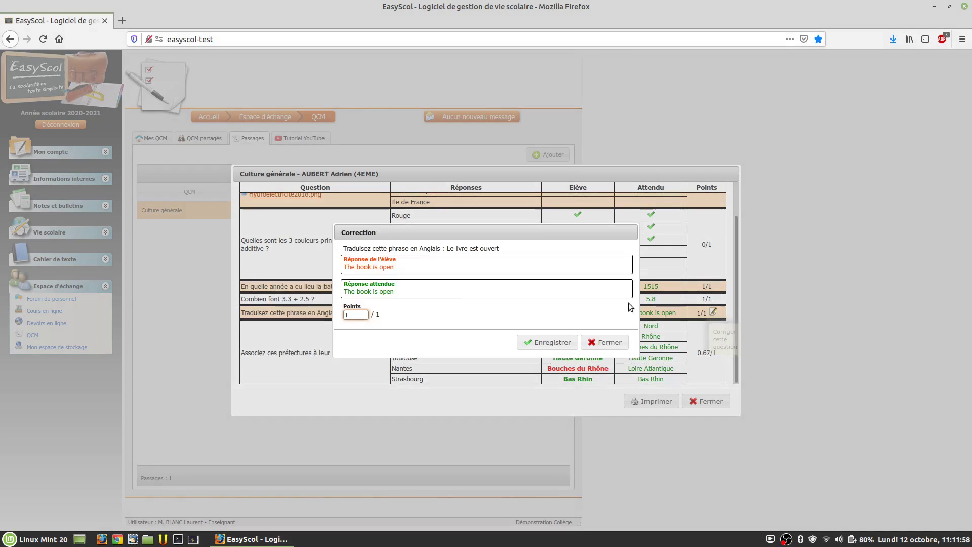
pyautogui.write('0.5')
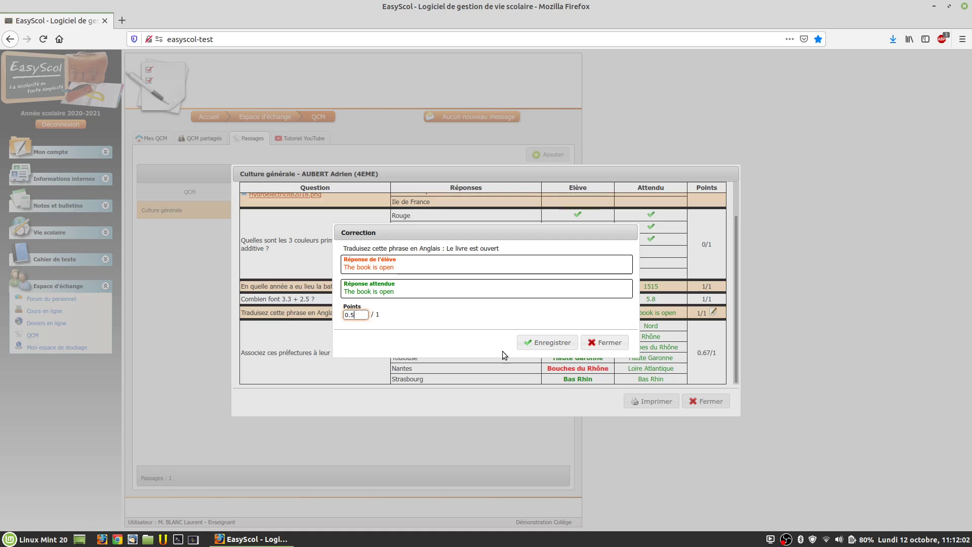
pyautogui.click(549, 343)
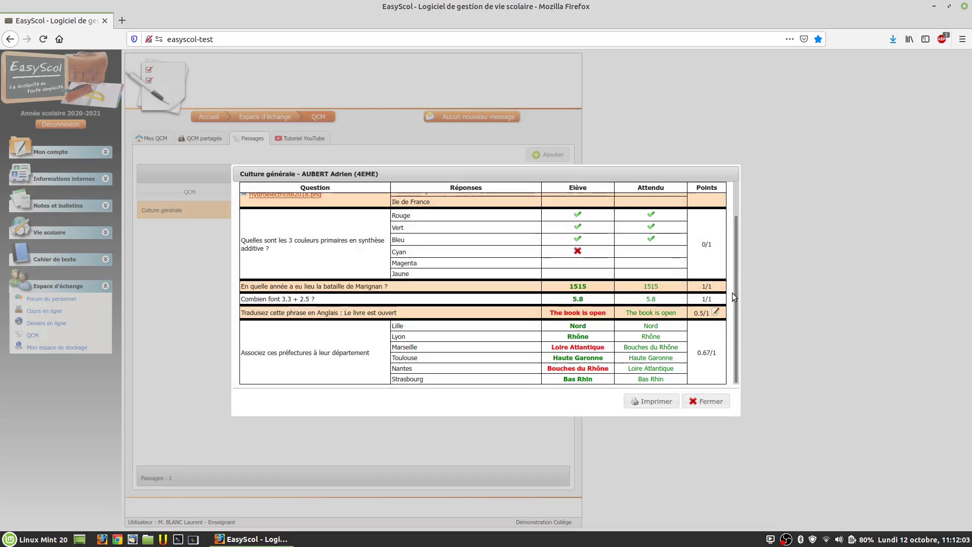
# Step: Set the translation answer's score to 1 point and save the correction
pyautogui.click(714, 312)
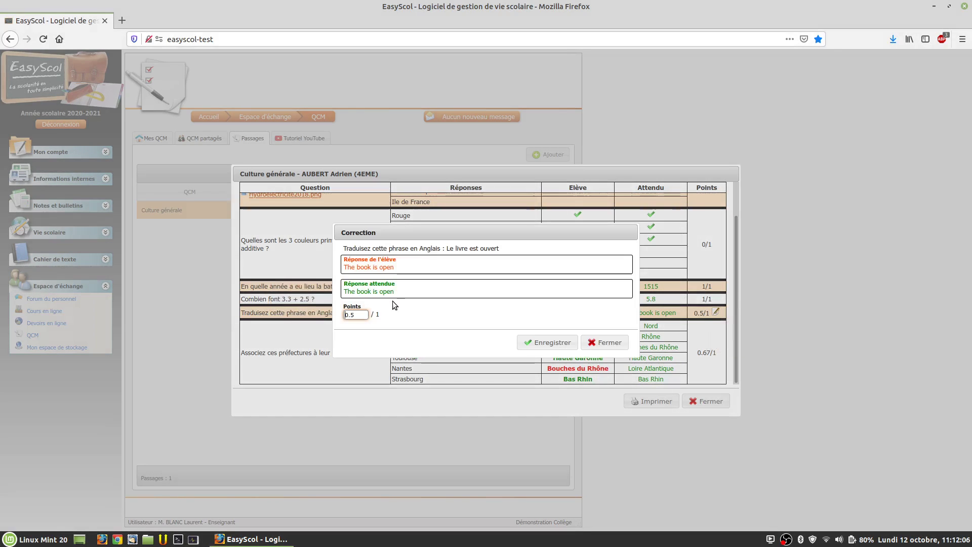
pyautogui.hotkey('ctrl', 'a')
pyautogui.write('1')
pyautogui.click(539, 338)
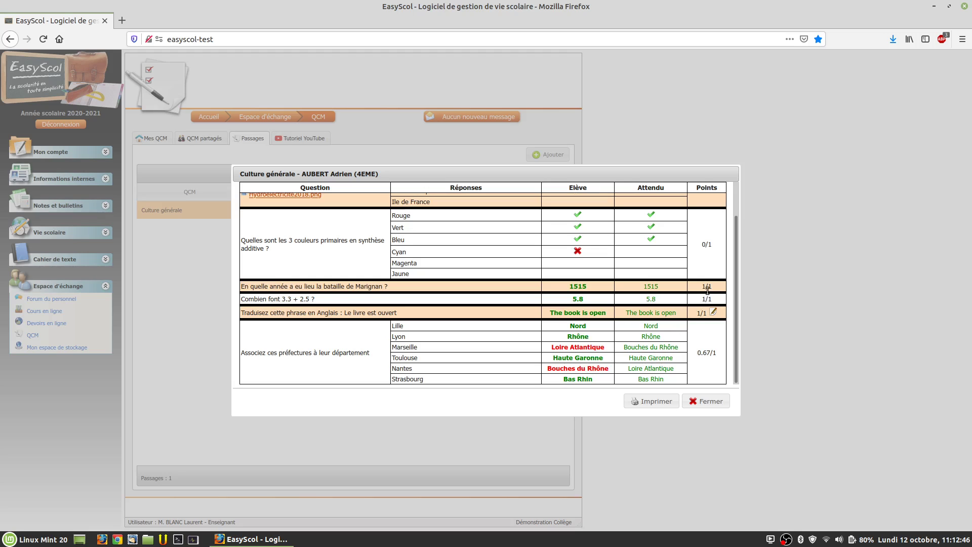
# Step: Review the points awarded for every question, comparing given and expected answers, and close the student's answer sheet
pyautogui.scroll(1, 707, 287)
pyautogui.scroll(1, 707, 289)
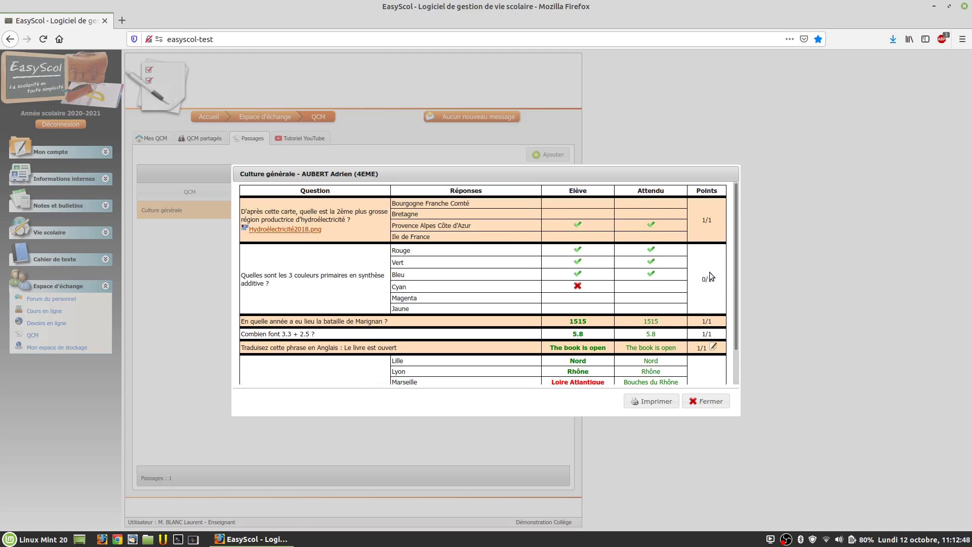
pyautogui.scroll(-2, 701, 265)
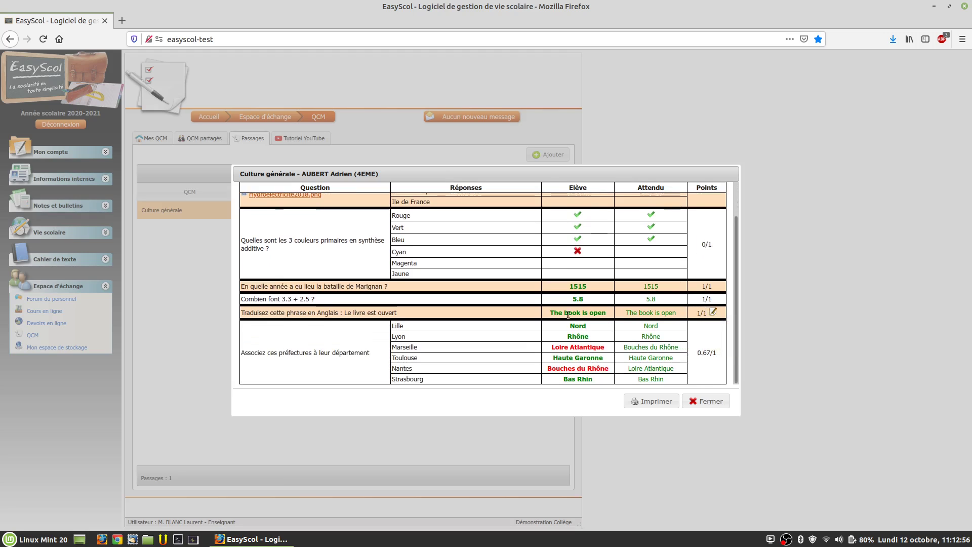
pyautogui.click(705, 402)
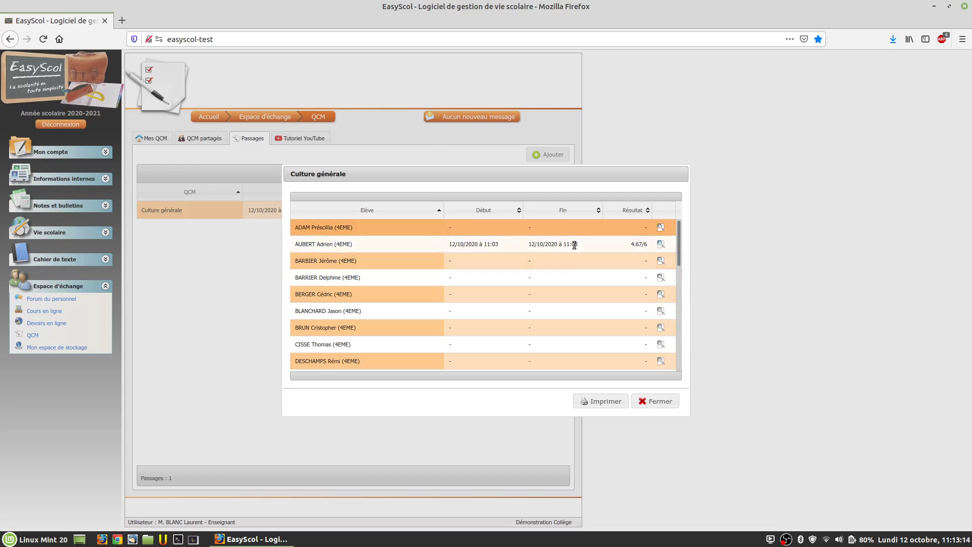
# Step: Look through the class results, reopen the graded student's answer sheet to check it, and close it
pyautogui.scroll(-3, 569, 297)
pyautogui.scroll(-3, 569, 302)
pyautogui.scroll(6, 572, 299)
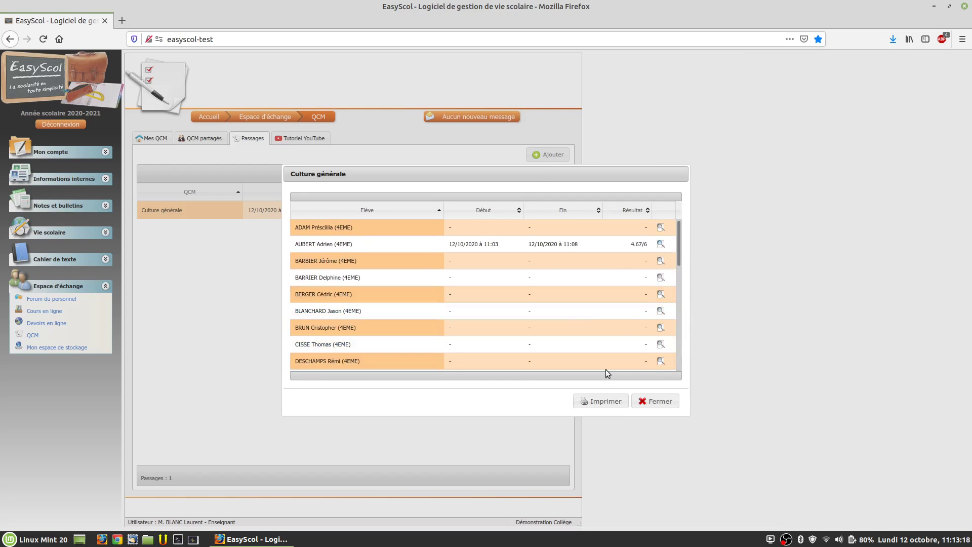
pyautogui.click(659, 245)
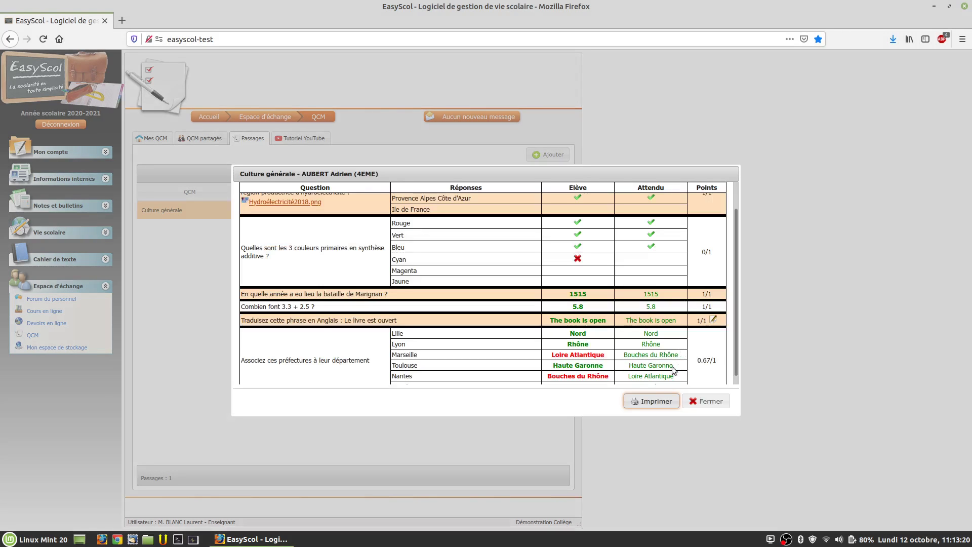
pyautogui.click(703, 401)
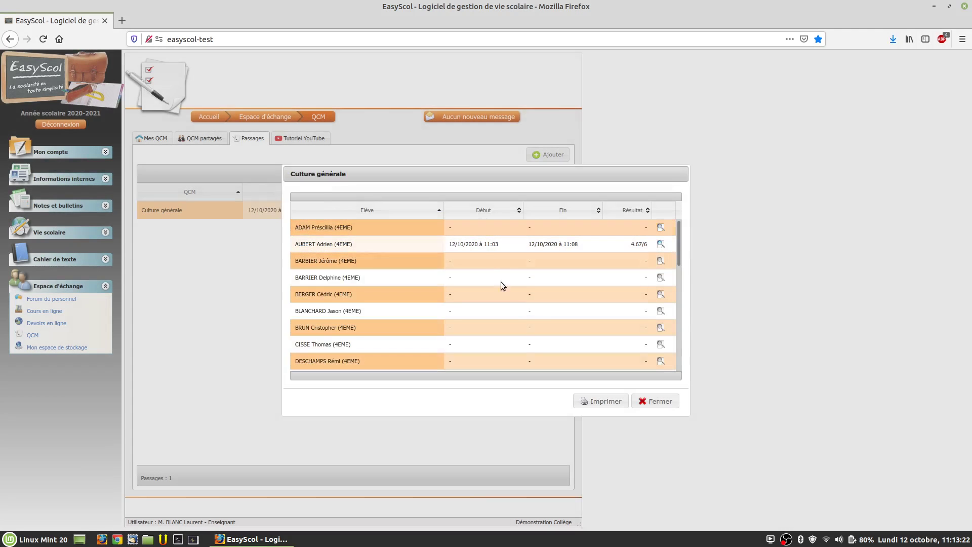
# Step: Look over the results of the whole class and close the Culture générale session status
pyautogui.scroll(-3, 512, 294)
pyautogui.scroll(-2, 512, 293)
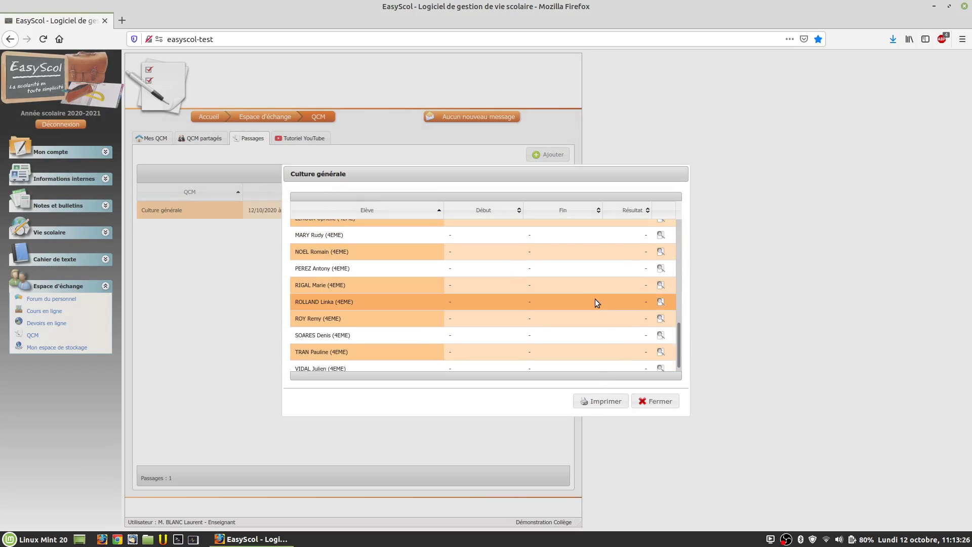
pyautogui.scroll(5, 595, 301)
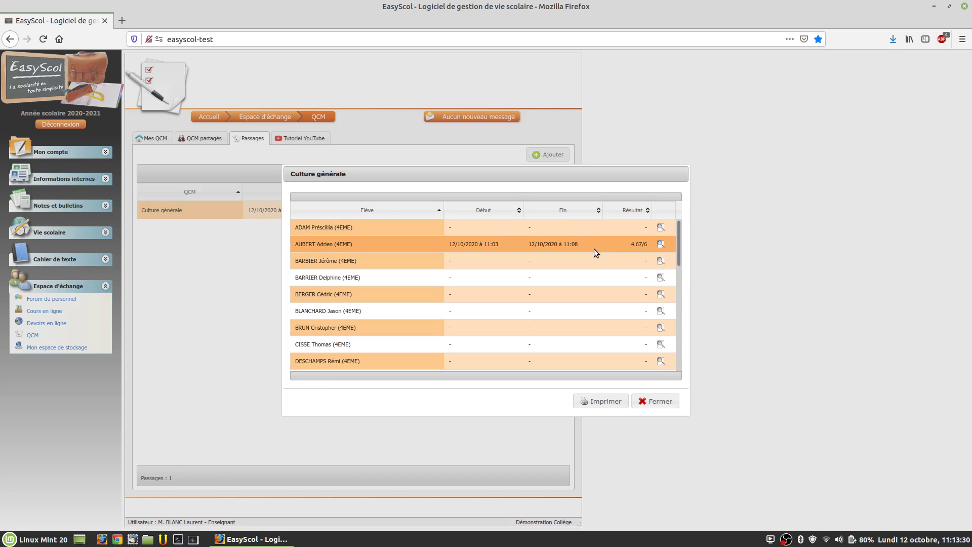
pyautogui.click(654, 402)
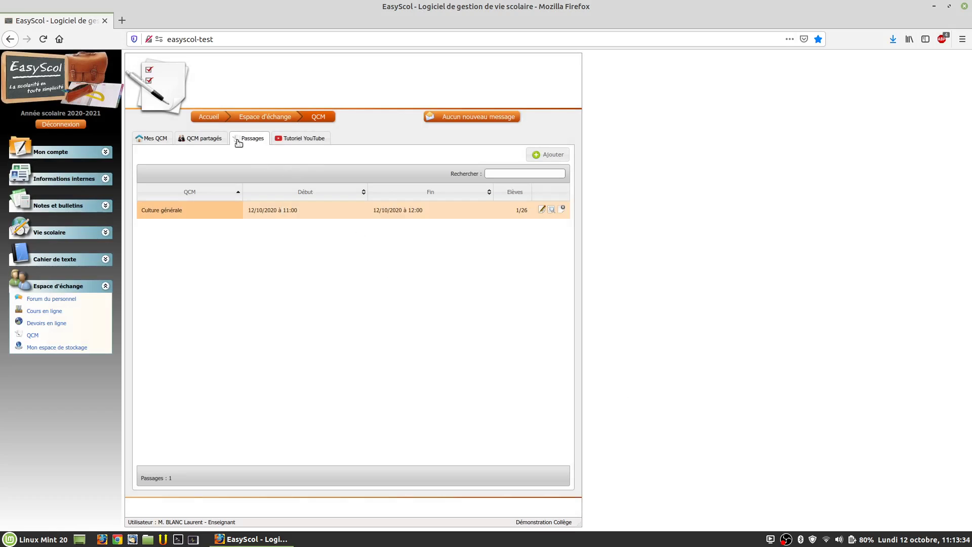